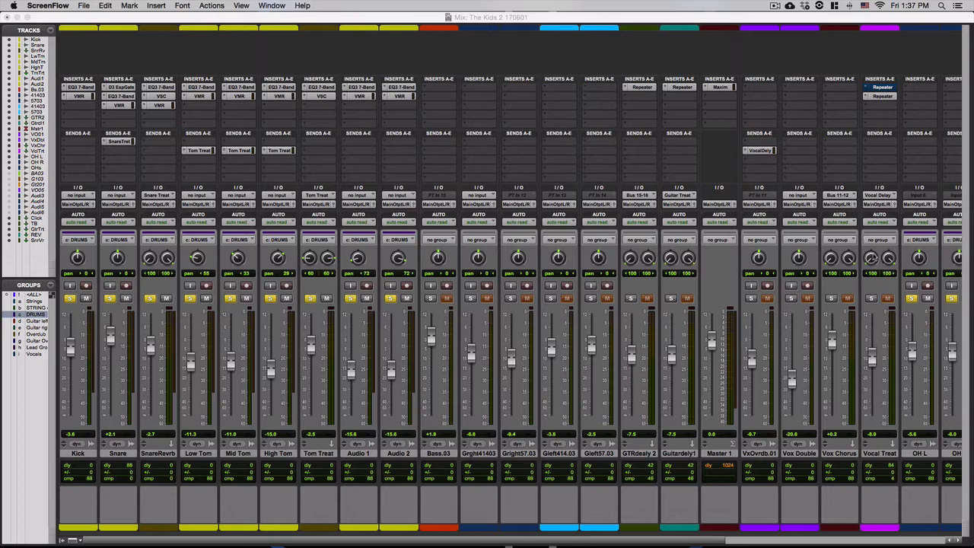
# Create a new stereo aux input track.
pyautogui.click(783, 18)
pyautogui.press('super+shift+n')
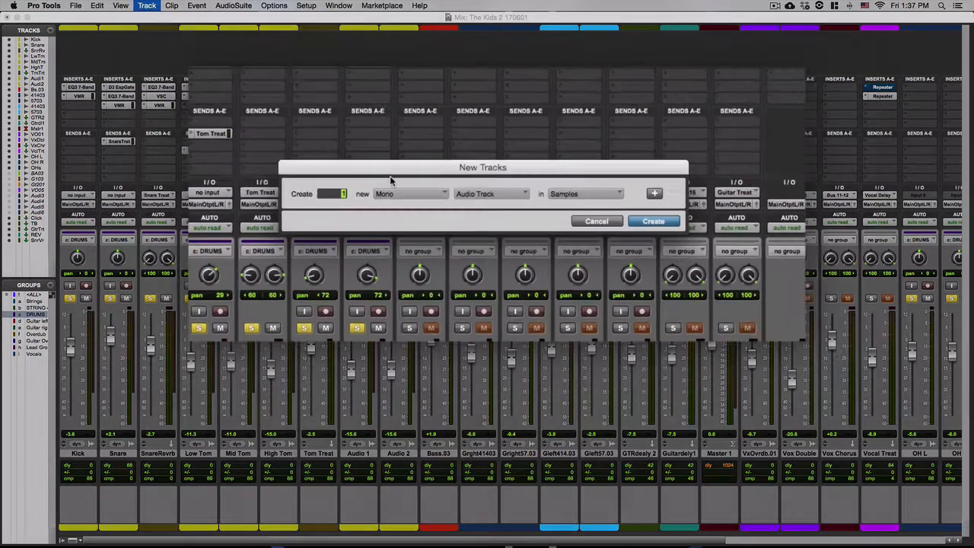
pyautogui.click(443, 200)
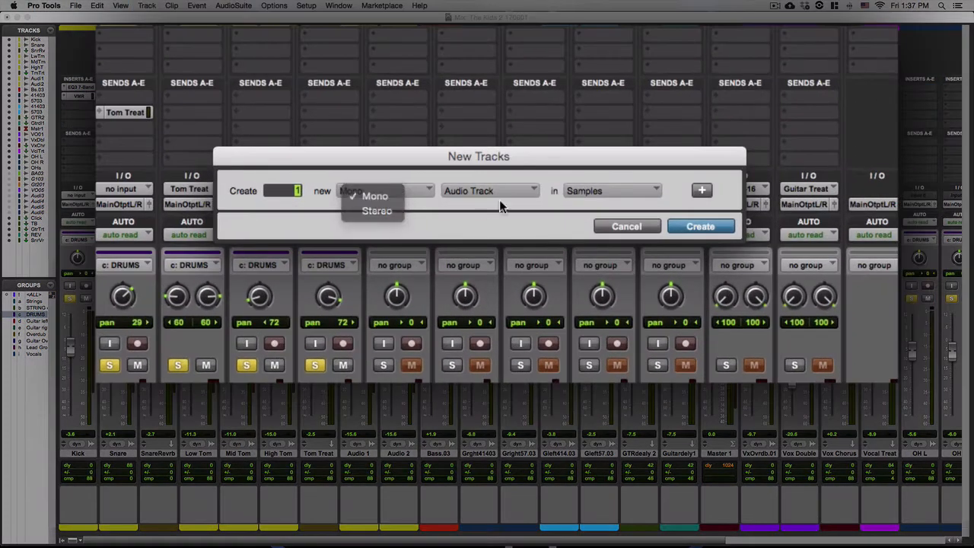
pyautogui.click(377, 211)
pyautogui.click(491, 191)
pyautogui.click(495, 213)
pyautogui.click(726, 230)
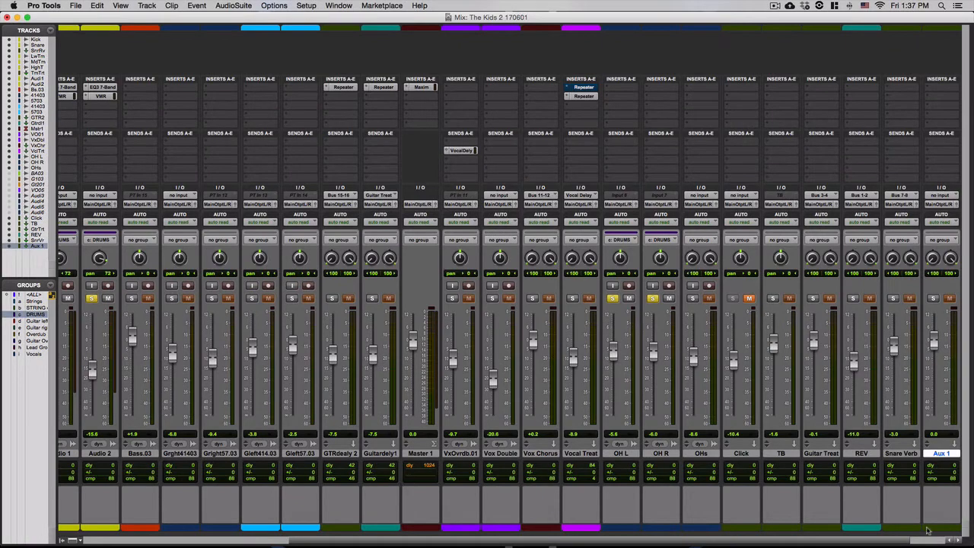
# Move the new aux strip right after Audio 2 and rename it PC.
pyautogui.moveTo(944, 455); pyautogui.dragTo(446, 482)
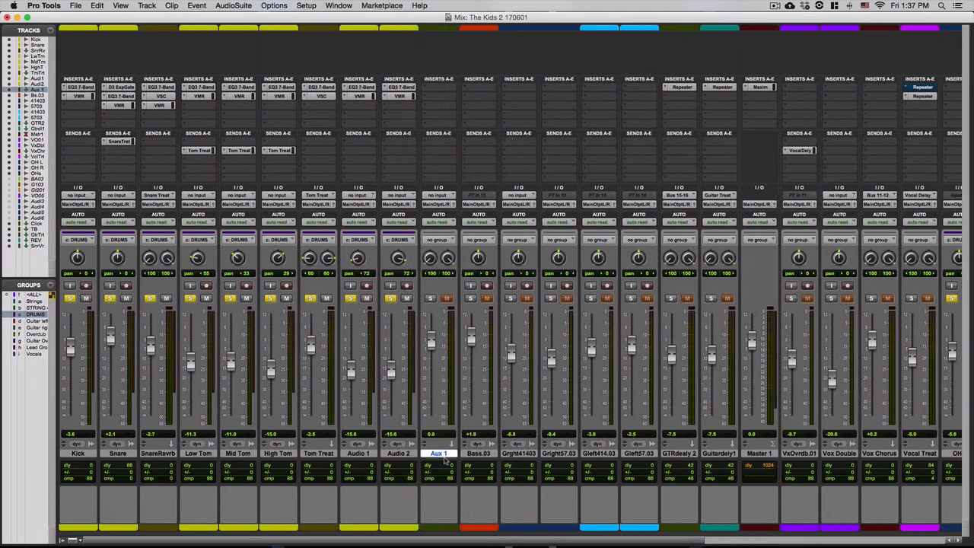
pyautogui.doubleClick(447, 455)
pyautogui.press('Escape')
pyautogui.doubleClick(453, 454)
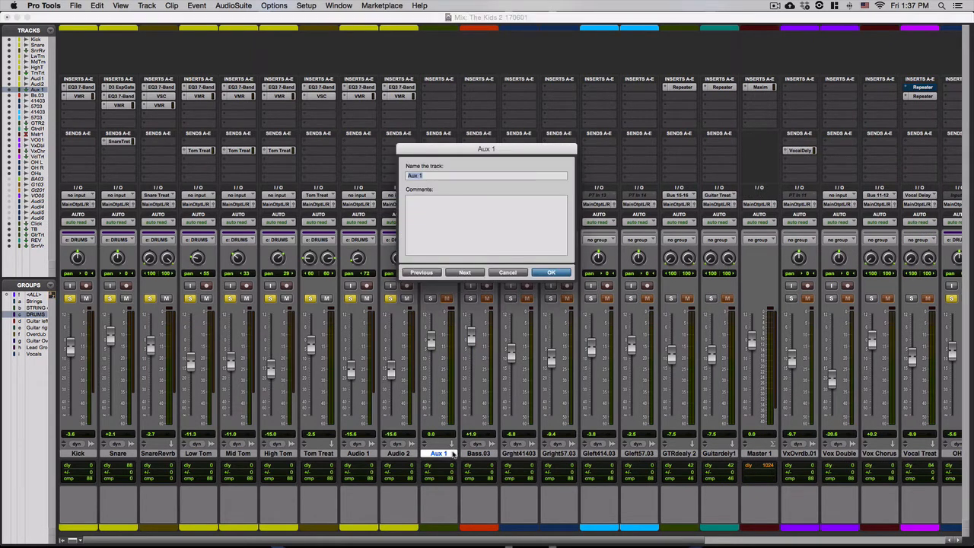
pyautogui.write('PC')
pyautogui.press('Return')
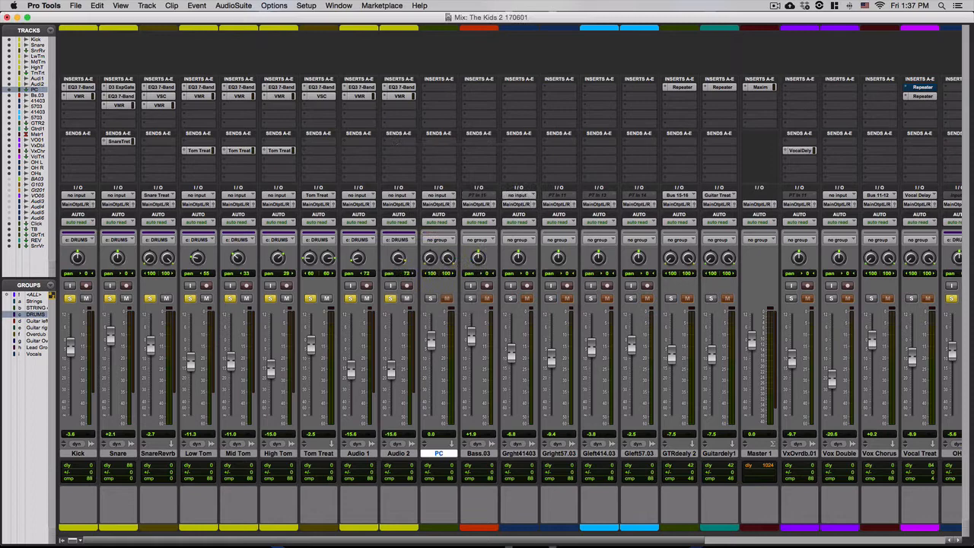
pyautogui.doubleClick(432, 527)
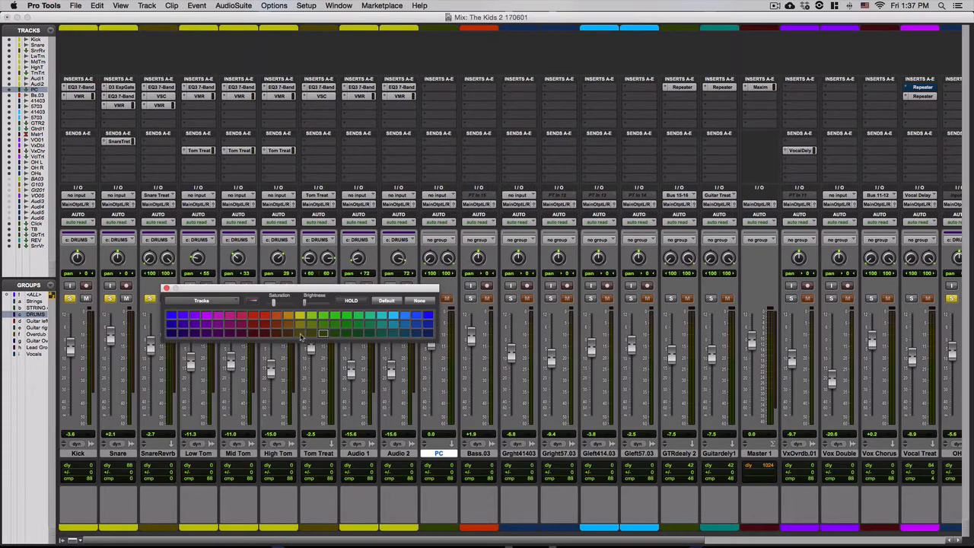
pyautogui.click(166, 288)
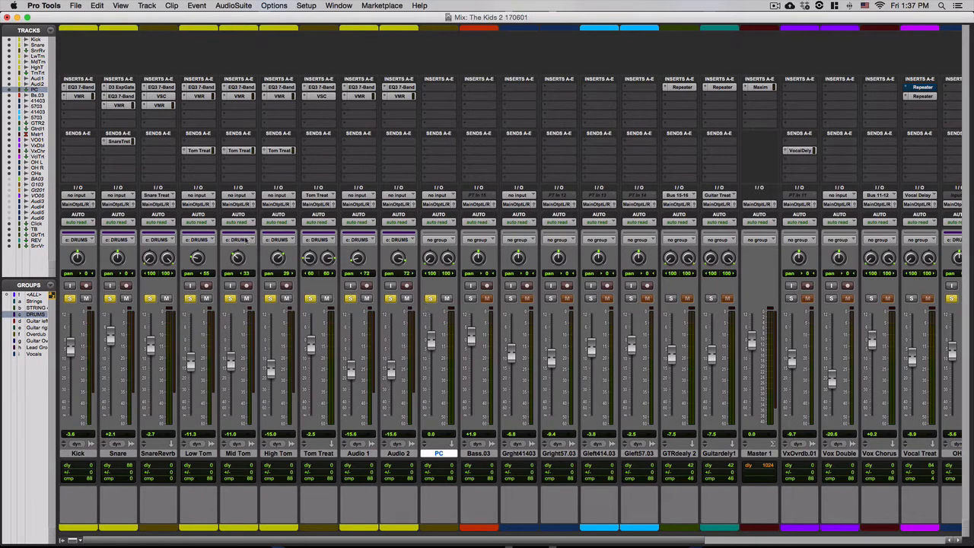
# Route Kick's send to Bus 1-2 at 0 dB, copy it to the drums, and set PC's input to Bus 1-2.
pyautogui.click(75, 161)
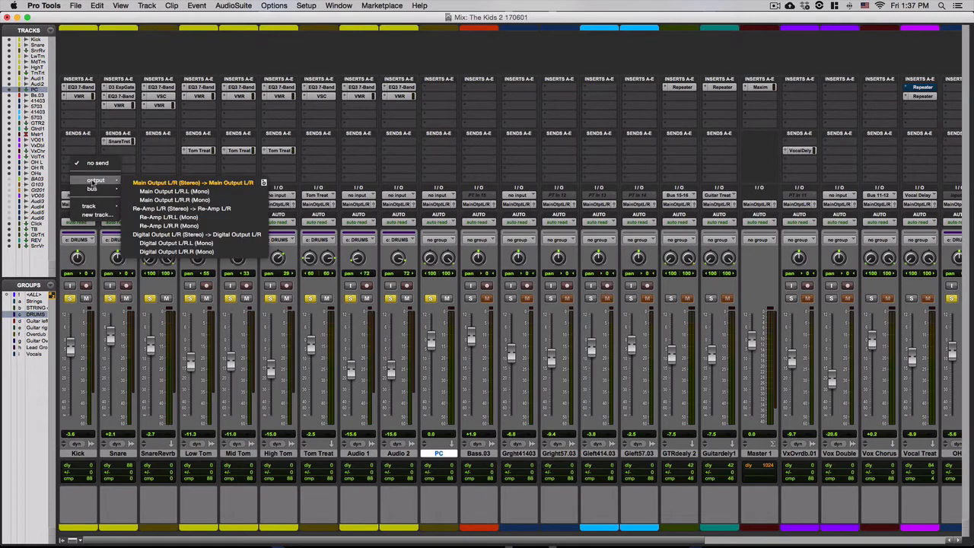
pyautogui.moveTo(112, 189)
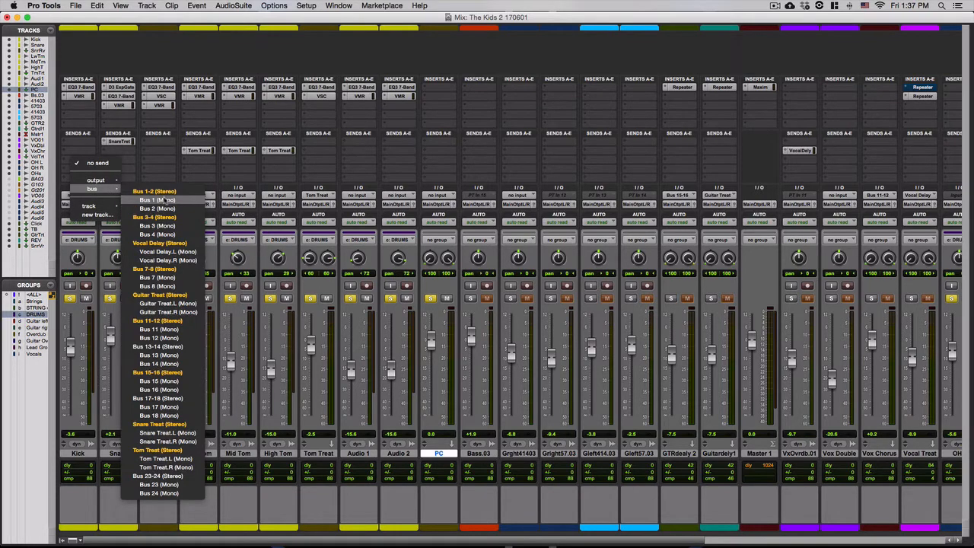
pyautogui.click(175, 191)
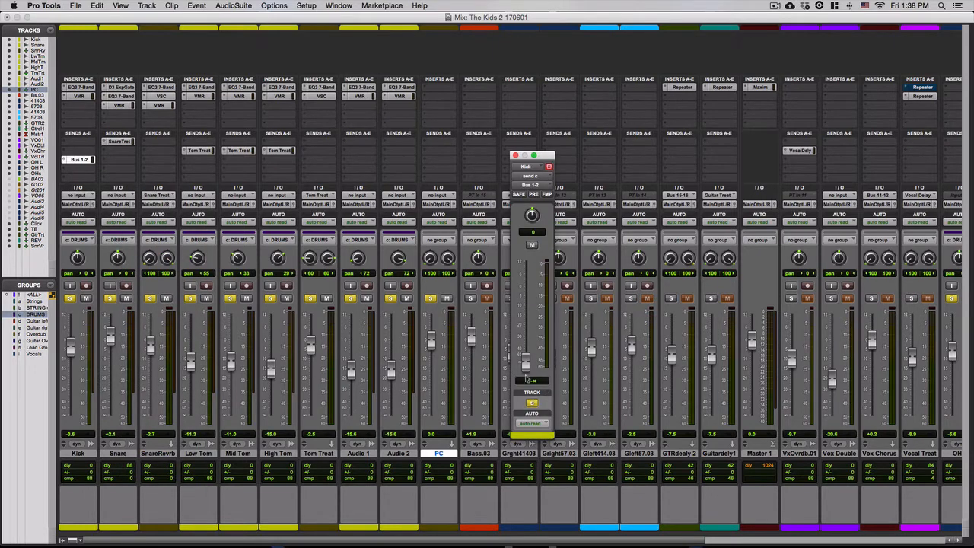
pyautogui.keyDown('alt'); pyautogui.click(524, 364); pyautogui.keyUp('alt')
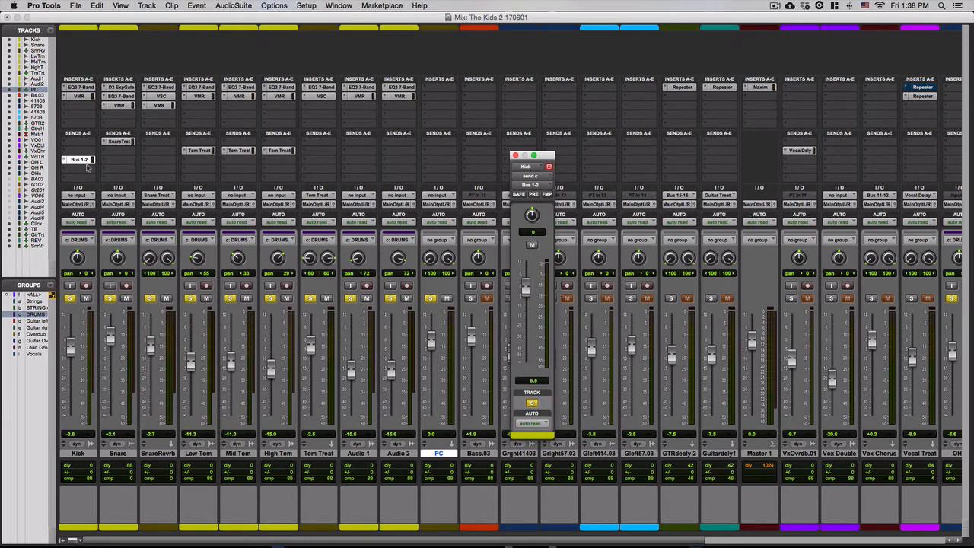
pyautogui.moveTo(84, 162); pyautogui.dragTo(390, 169)
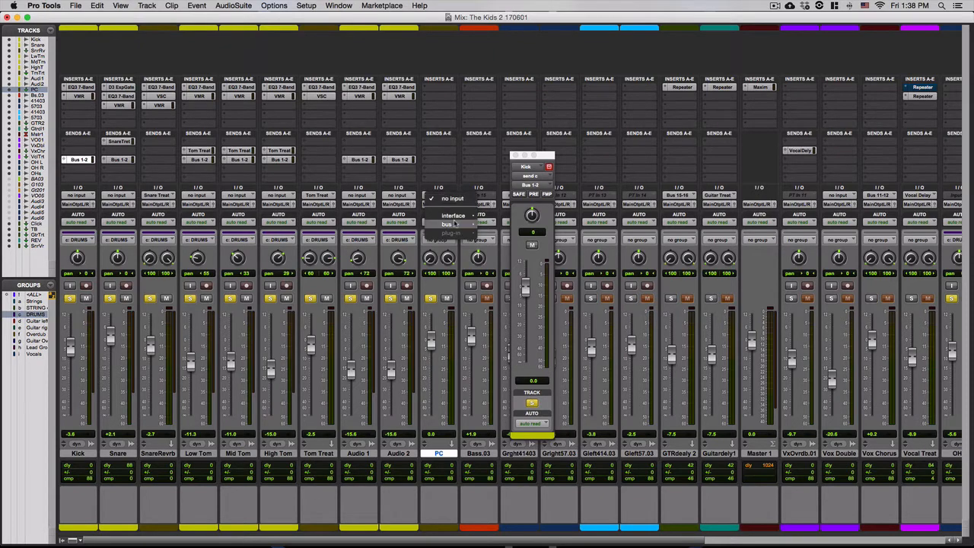
pyautogui.moveTo(466, 224)
pyautogui.click(523, 228)
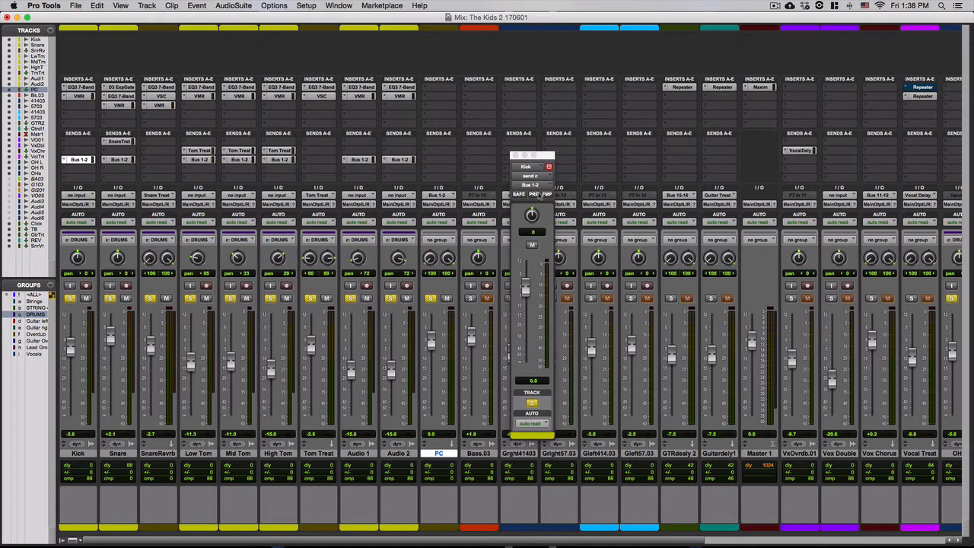
# Make the Bus 1-2 sends on Snare, the toms, Audio 1 and Audio 2 pre-fader.
pyautogui.click(120, 161)
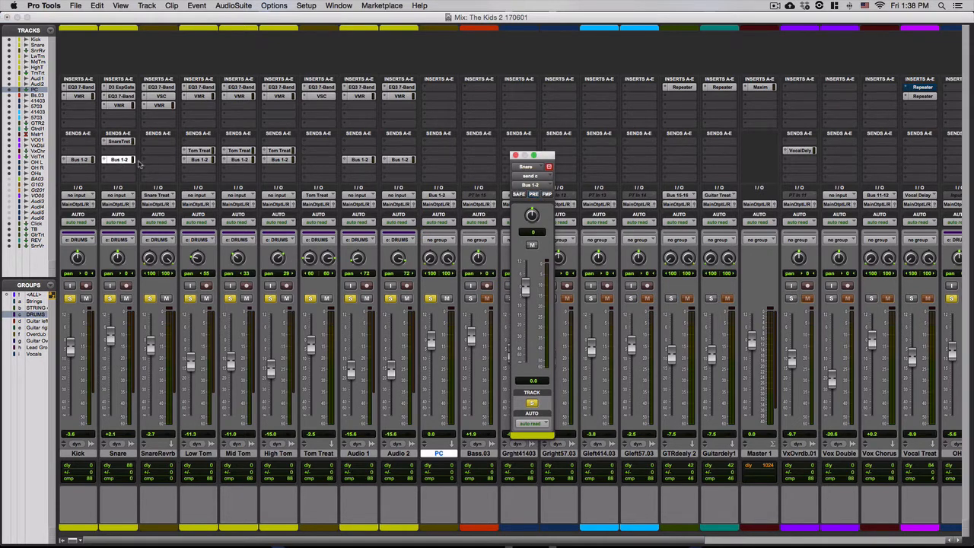
pyautogui.click(535, 195)
pyautogui.click(199, 160)
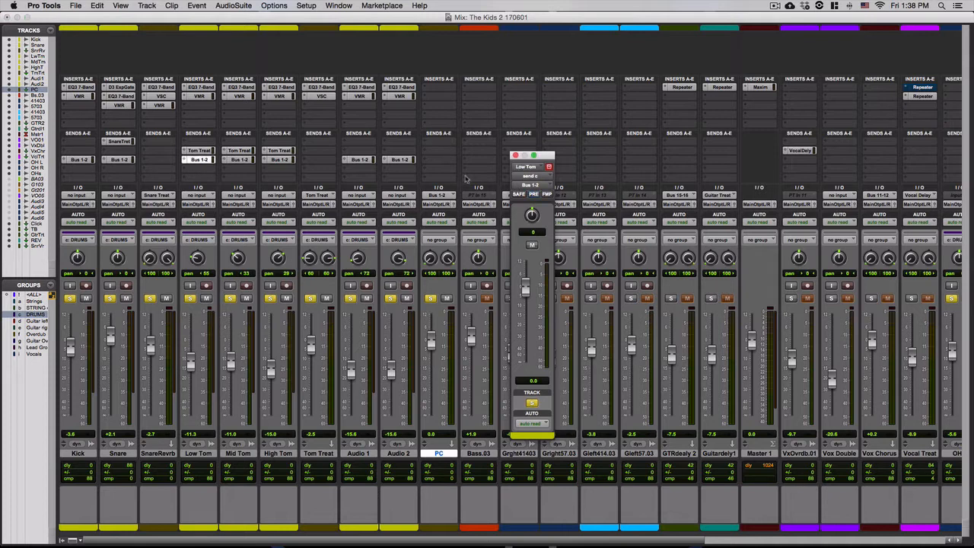
pyautogui.click(534, 195)
pyautogui.click(239, 160)
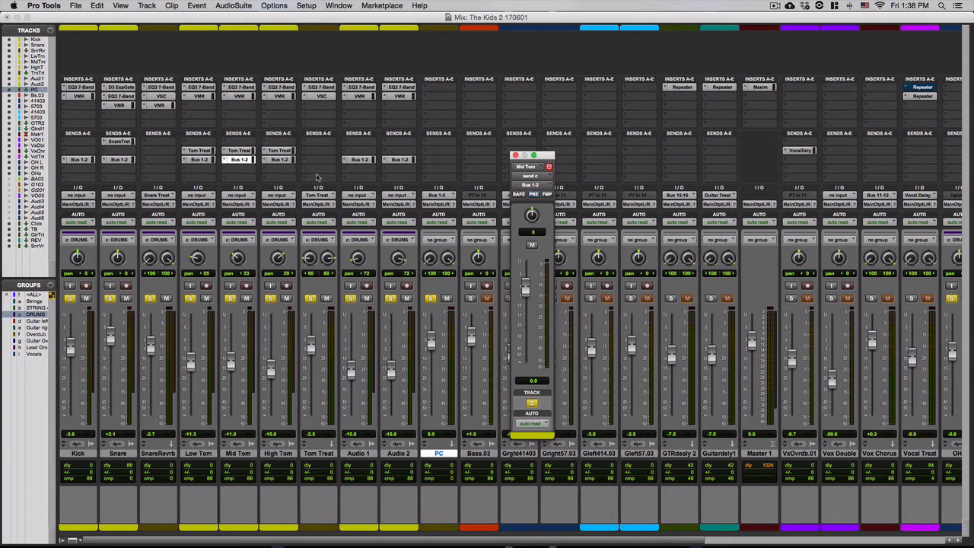
pyautogui.click(279, 160)
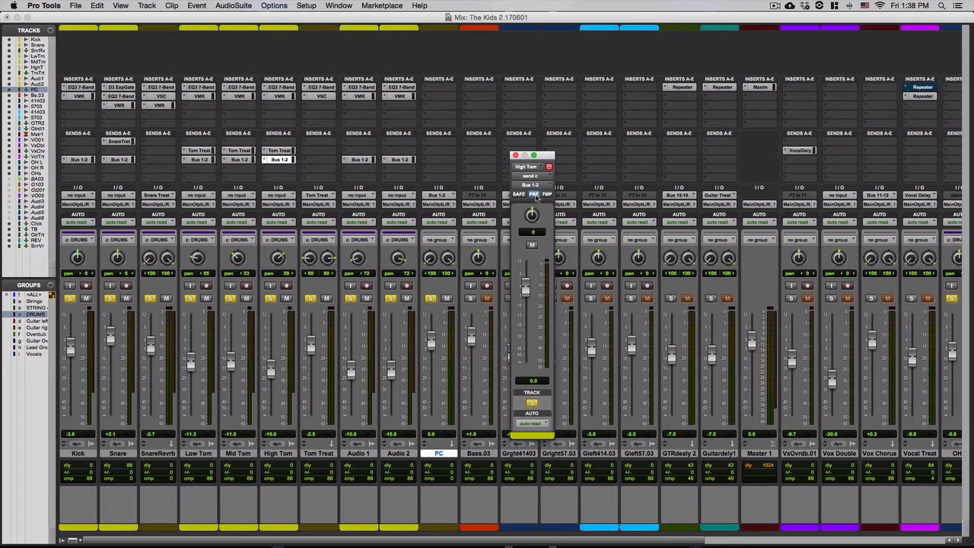
pyautogui.click(534, 194)
pyautogui.click(361, 161)
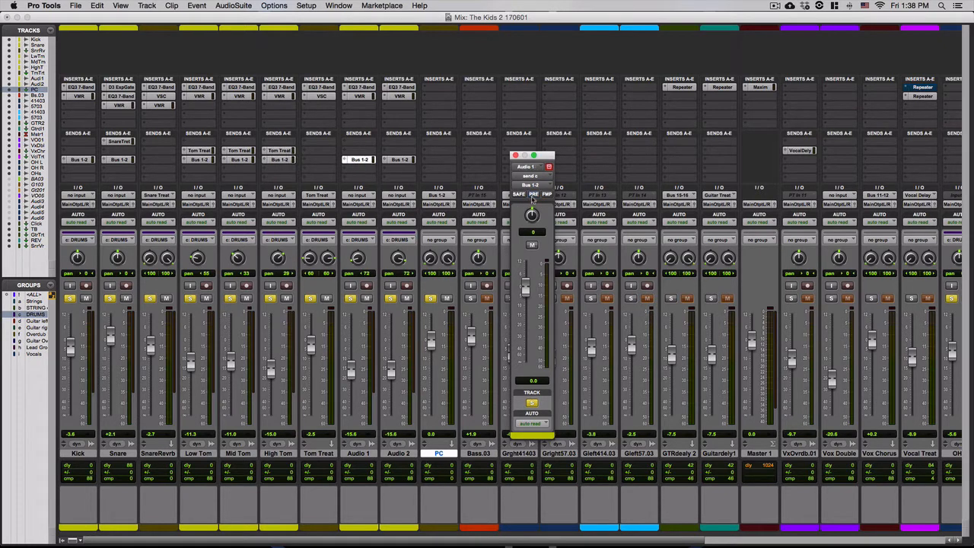
pyautogui.click(533, 195)
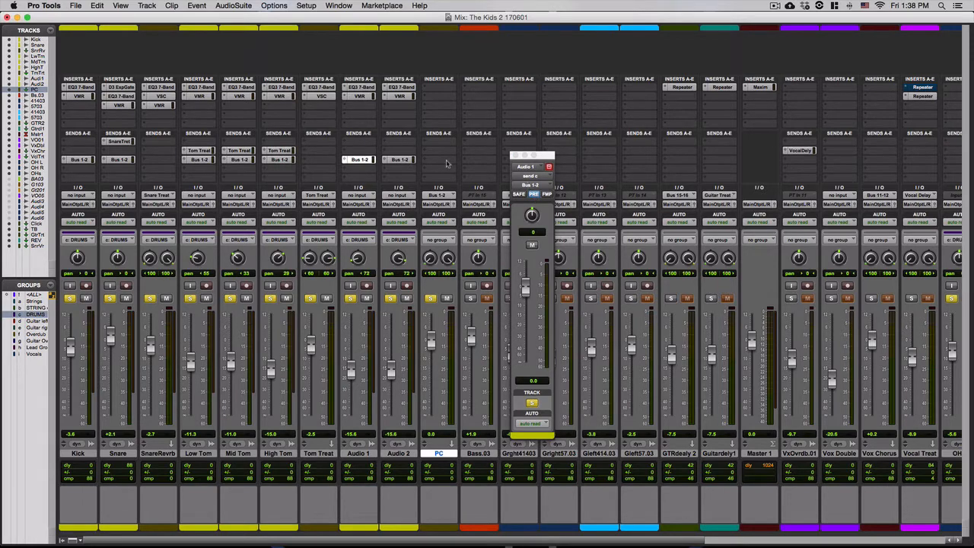
pyautogui.click(409, 162)
pyautogui.click(536, 195)
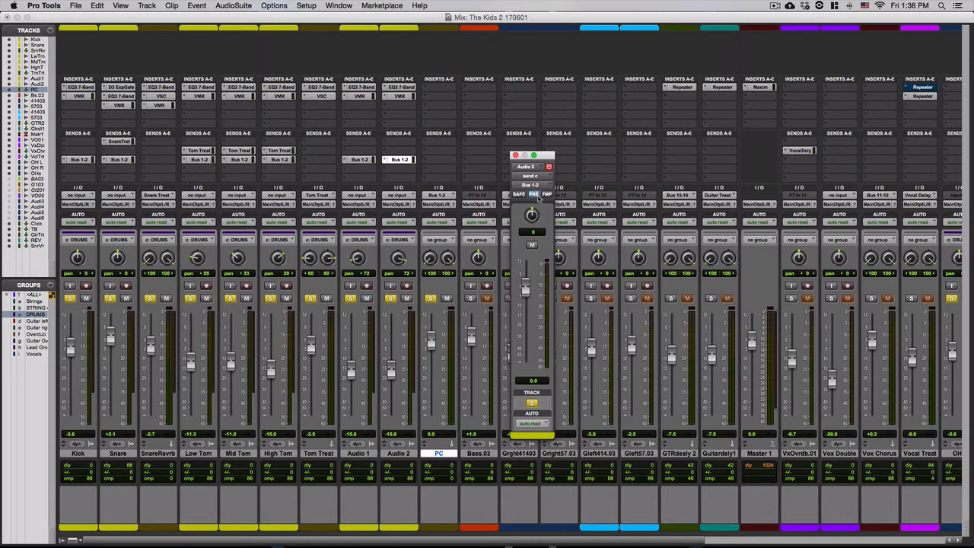
pyautogui.click(514, 156)
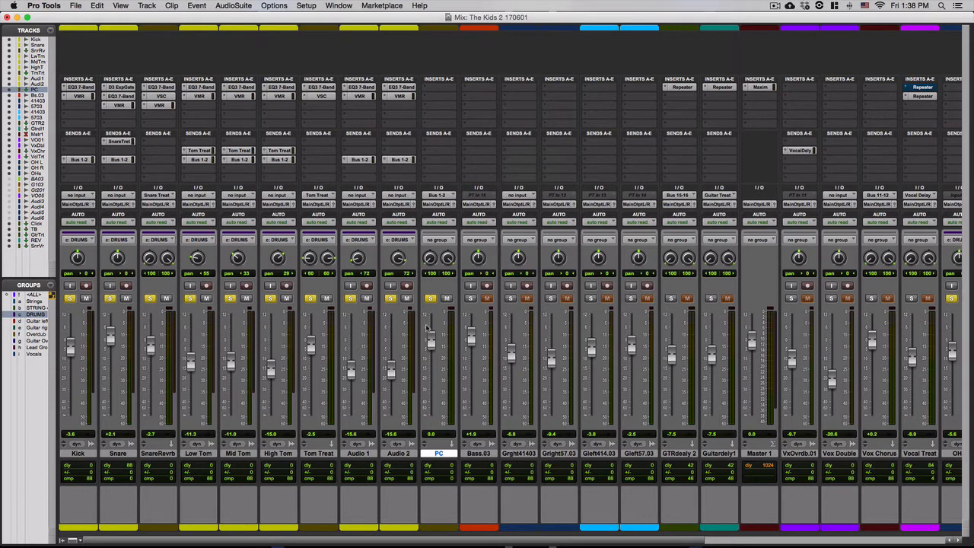
pyautogui.press('space')
# Insert the VBC FG-MU compressor on the PC aux track.
pyautogui.click(439, 91)
pyautogui.moveTo(456, 108)
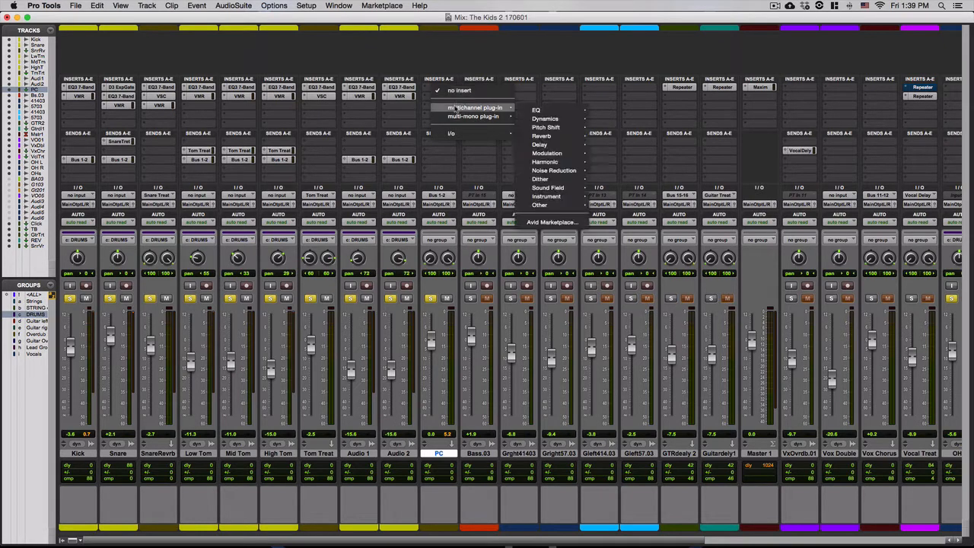
pyautogui.moveTo(545, 119)
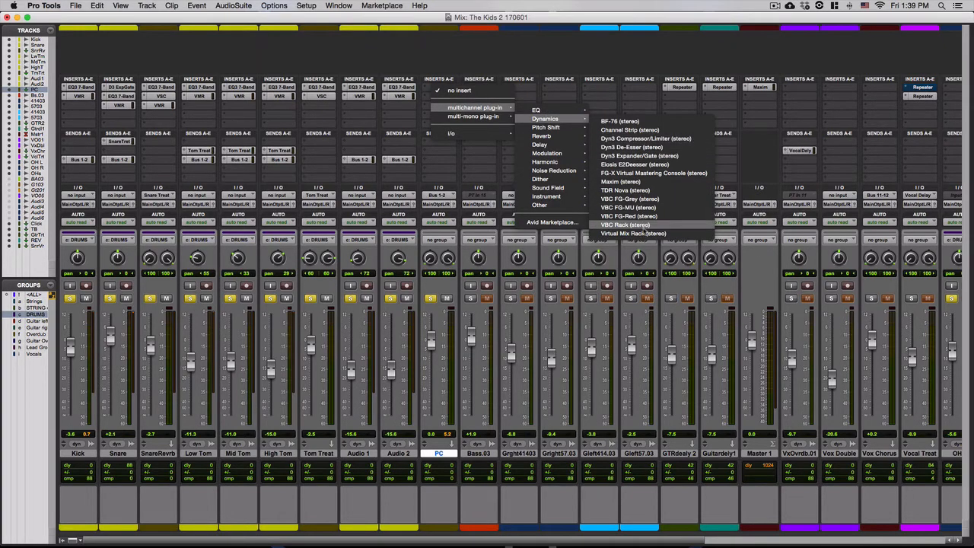
pyautogui.click(635, 207)
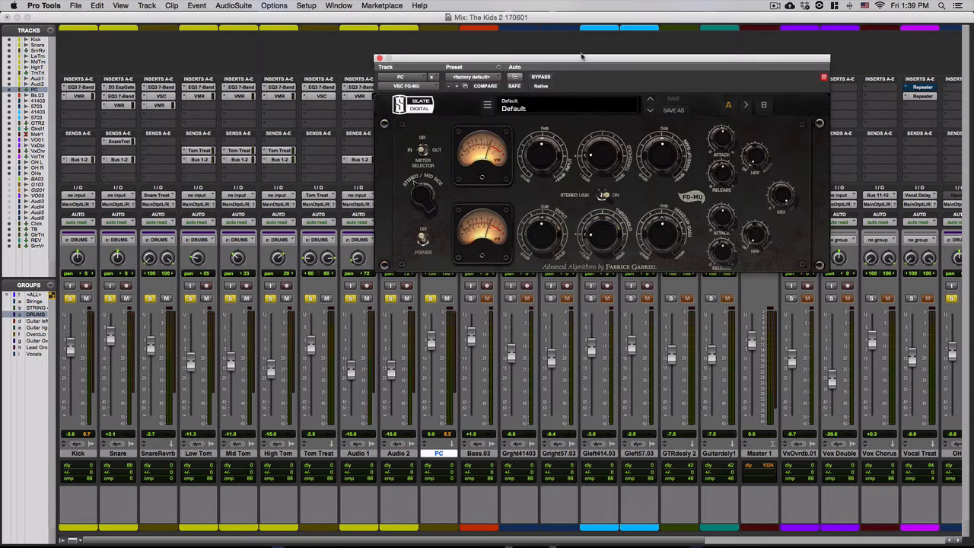
pyautogui.moveTo(566, 59); pyautogui.dragTo(501, 118)
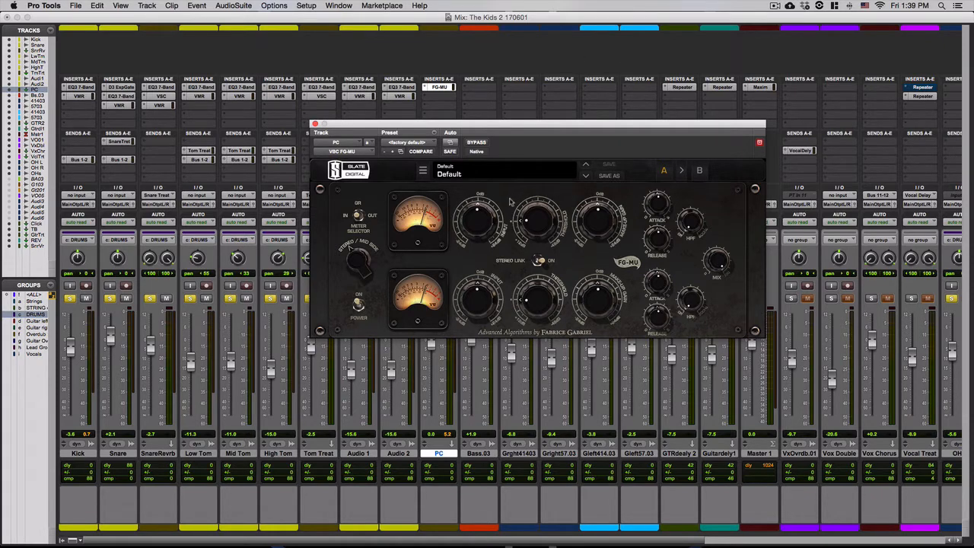
pyautogui.moveTo(540, 128); pyautogui.dragTo(660, 111)
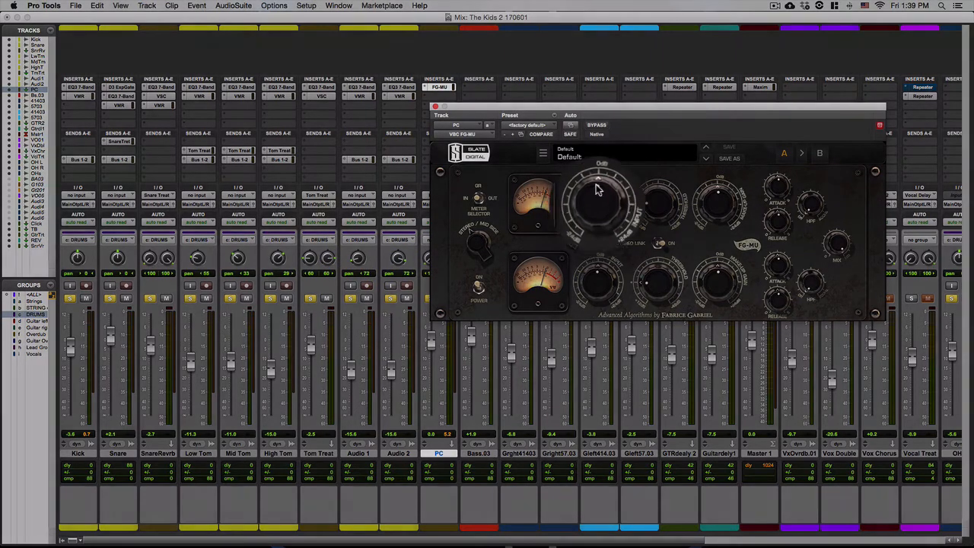
# Set the FG-MU input to 7.2 dB, unsolo the drums, and pull the threshold to about -36 dB.
pyautogui.moveTo(596, 187); pyautogui.dragTo(593, 181)
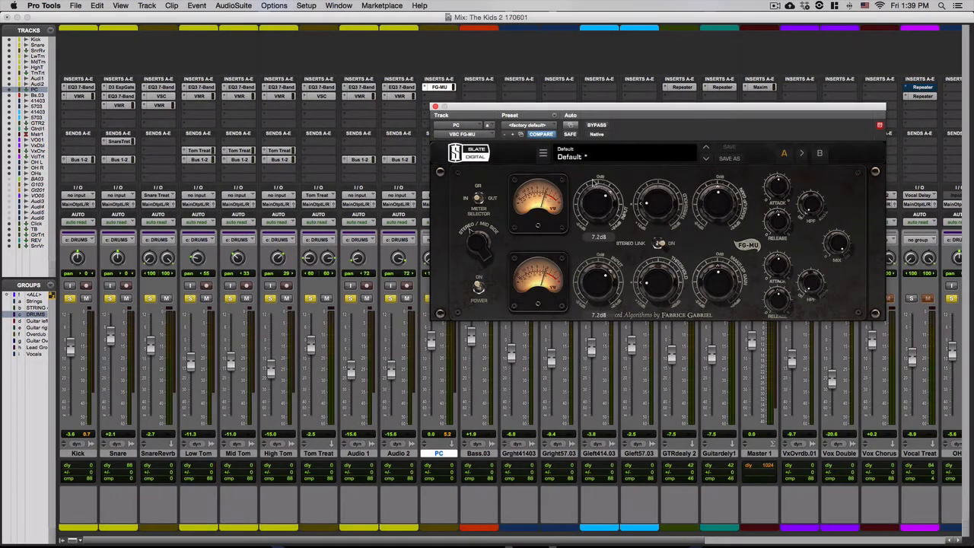
pyautogui.moveTo(648, 204); pyautogui.dragTo(648, 177)
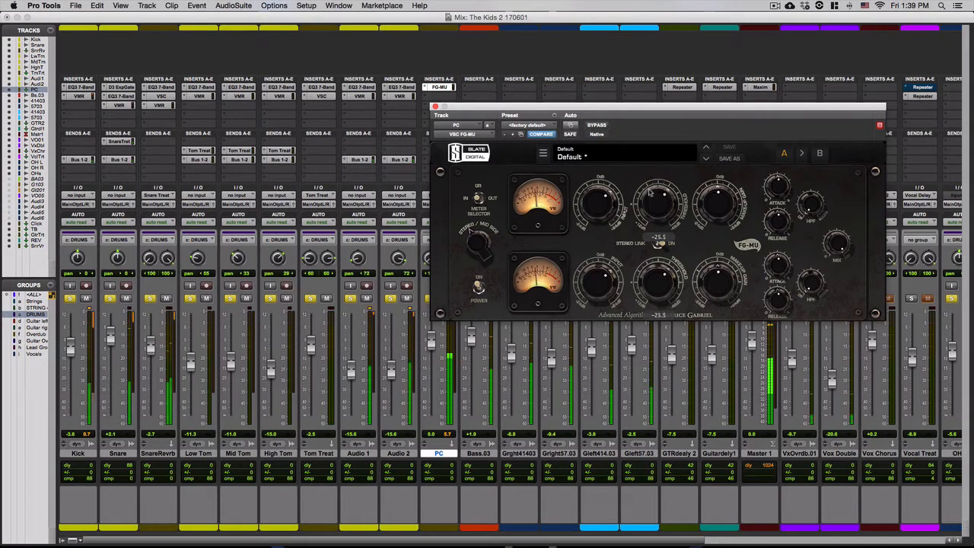
pyautogui.press('space')
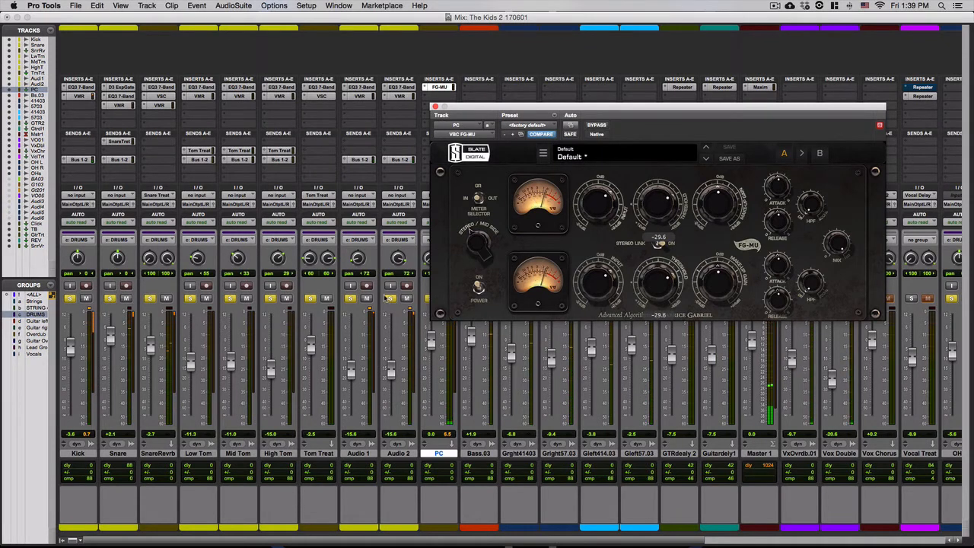
pyautogui.click(389, 300)
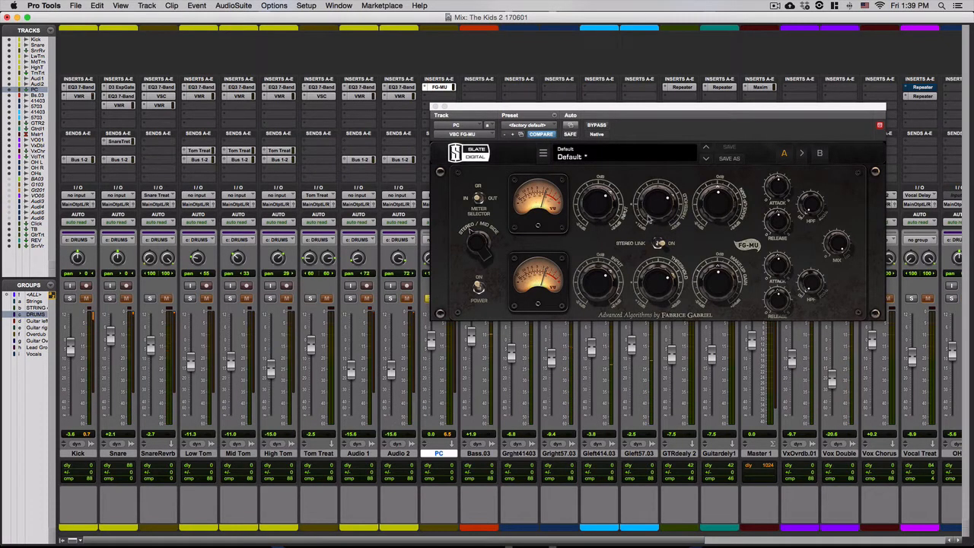
pyautogui.moveTo(650, 215); pyautogui.dragTo(652, 208)
pyautogui.press('space')
pyautogui.moveTo(573, 206); pyautogui.dragTo(574, 205)
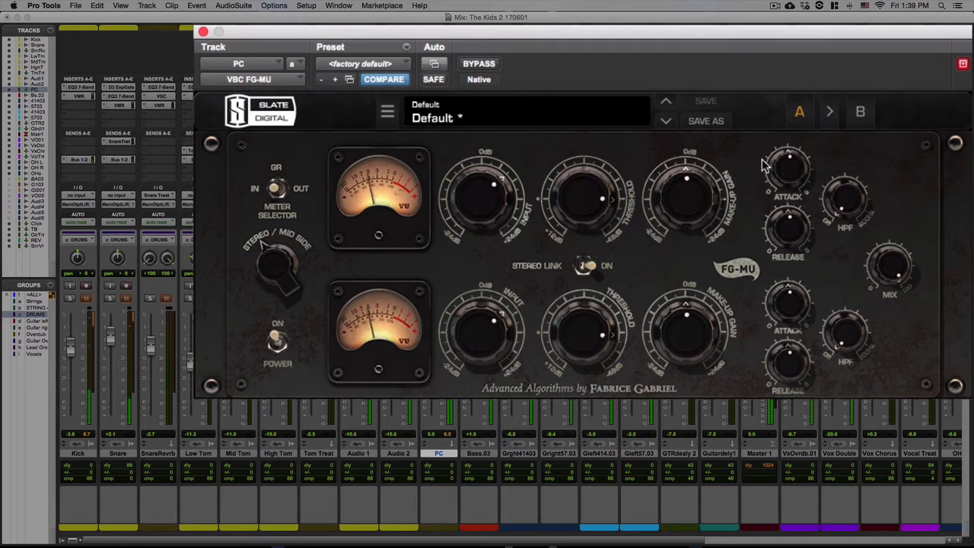
pyautogui.moveTo(774, 165)
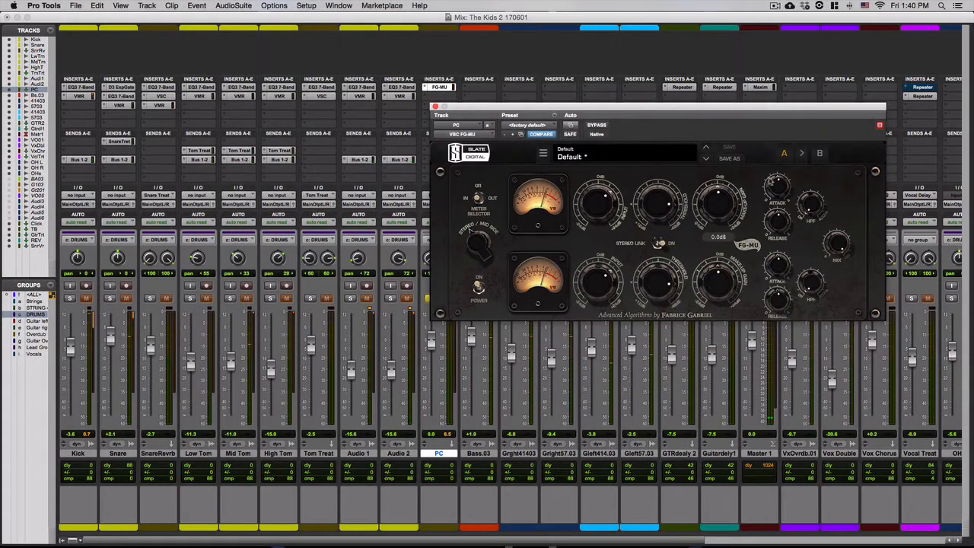
pyautogui.moveTo(787, 112); pyautogui.dragTo(604, 133)
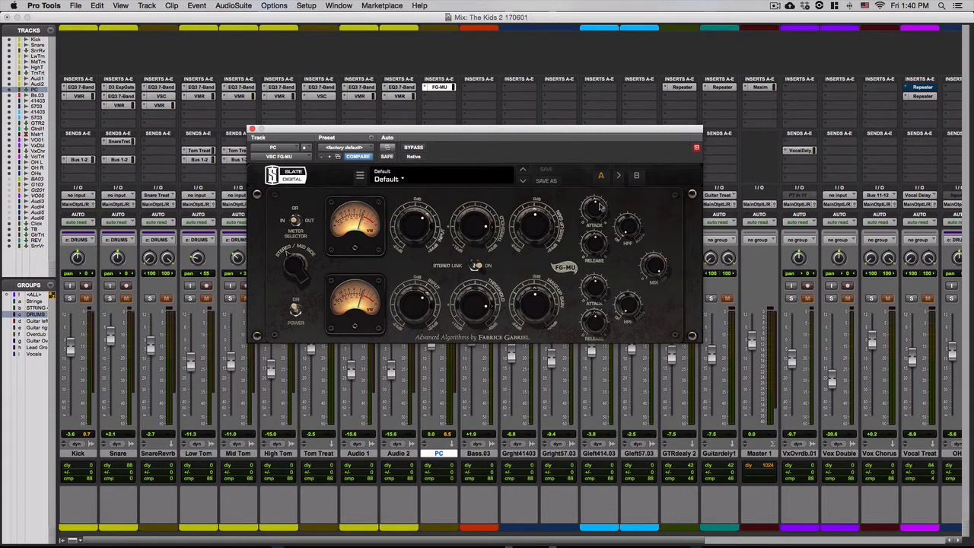
pyautogui.moveTo(597, 208)
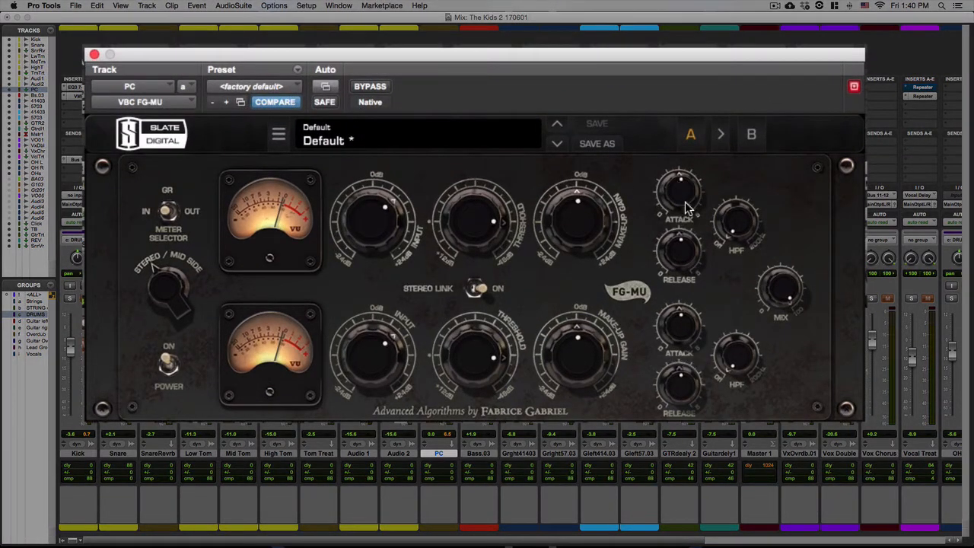
# Turn the FG-MU attack all the way down and compare with bypass on and off.
pyautogui.moveTo(683, 206)
pyautogui.moveTo(668, 184); pyautogui.dragTo(660, 239)
pyautogui.moveTo(760, 244)
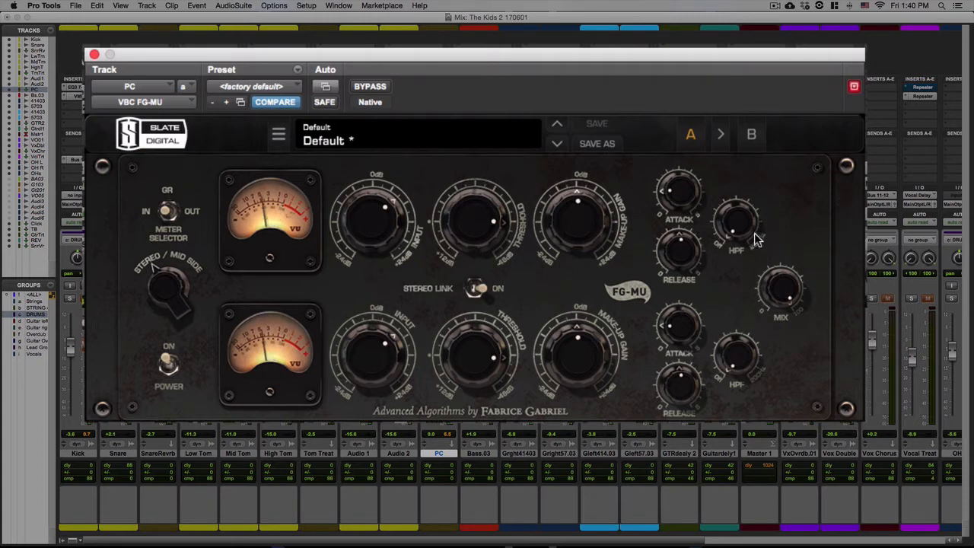
pyautogui.moveTo(672, 204); pyautogui.dragTo(671, 239)
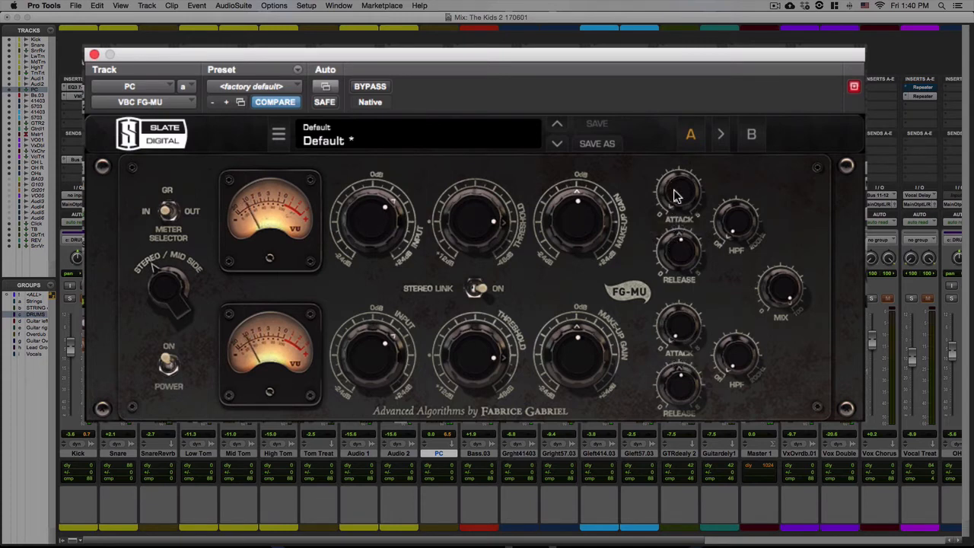
pyautogui.click(379, 88)
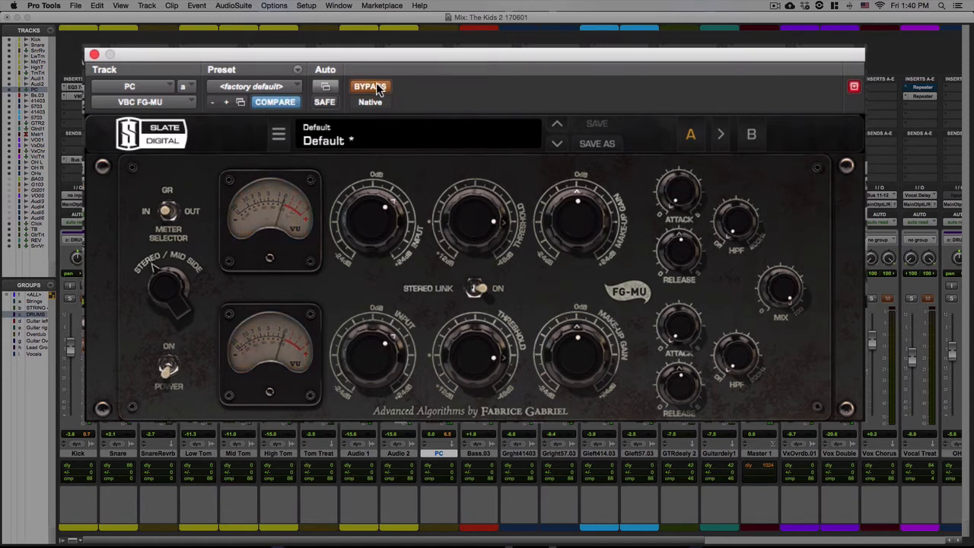
pyautogui.click(378, 88)
# Raise the attack to 2.0 and compare again by toggling bypass.
pyautogui.moveTo(670, 191)
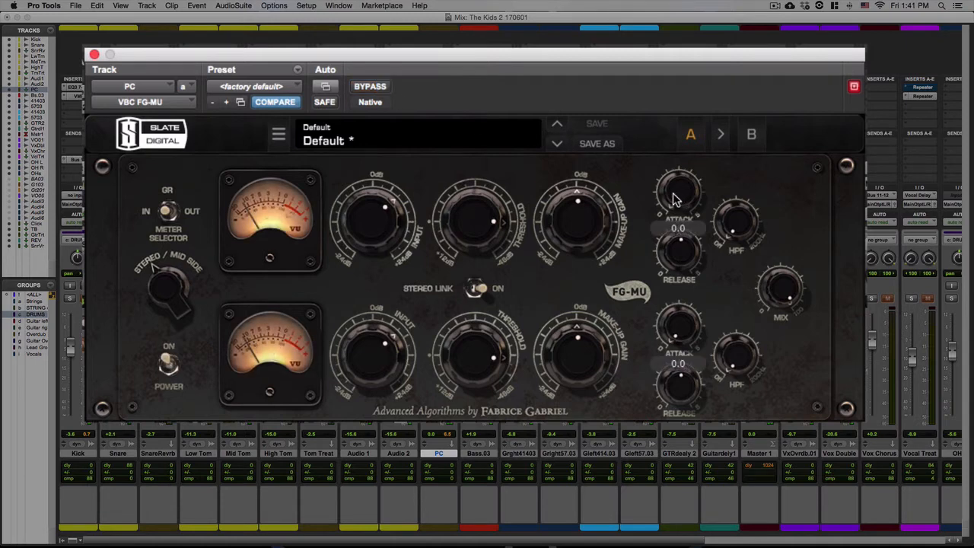
pyautogui.moveTo(666, 188); pyautogui.dragTo(660, 125)
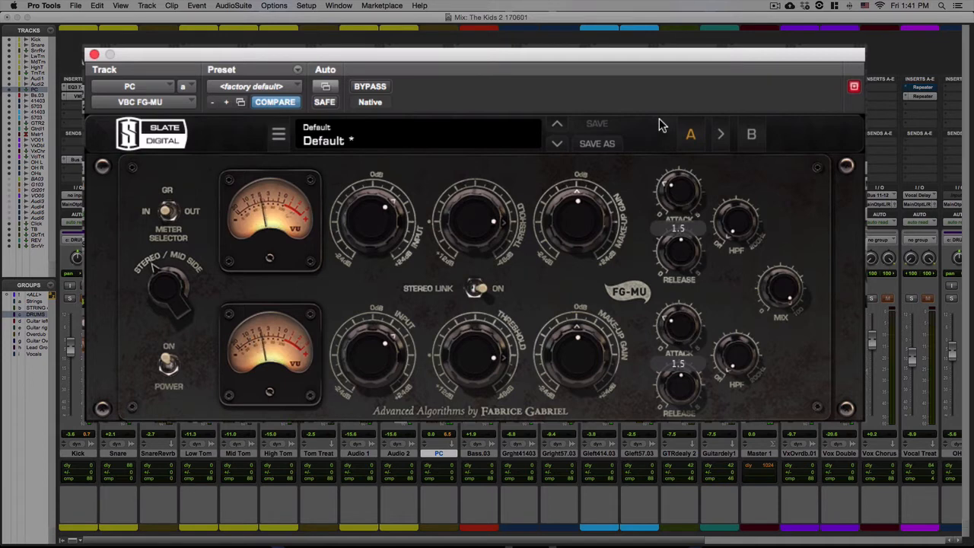
pyautogui.click(675, 189)
pyautogui.moveTo(674, 190); pyautogui.dragTo(674, 173)
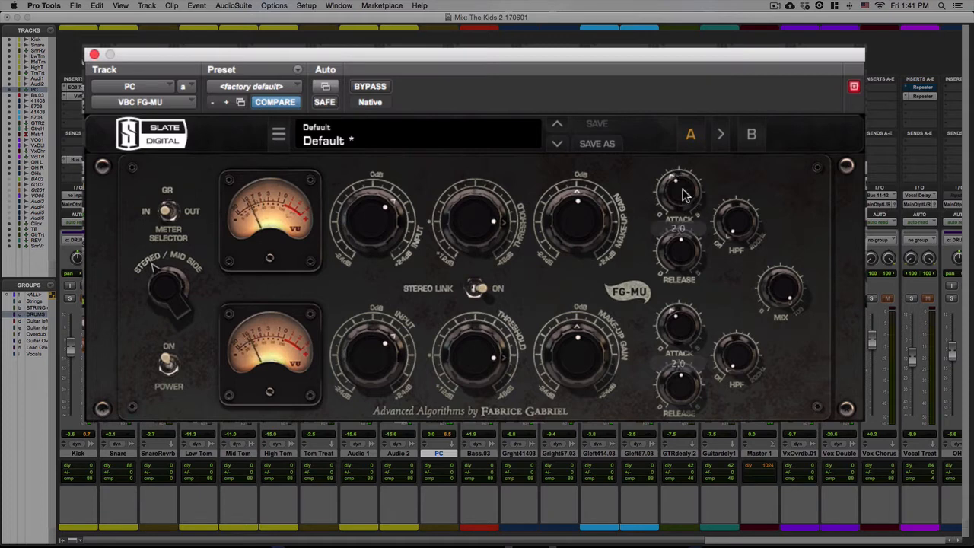
pyautogui.click(363, 89)
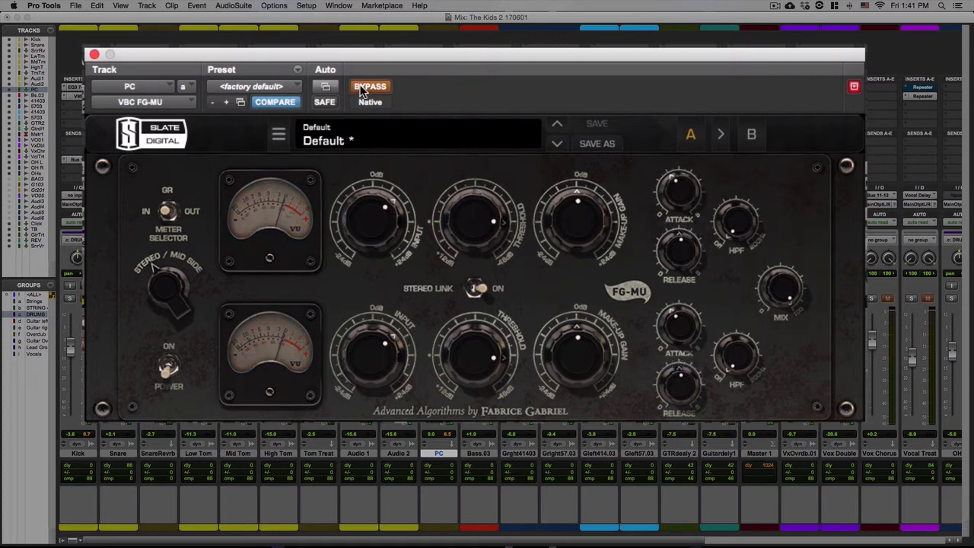
pyautogui.click(362, 89)
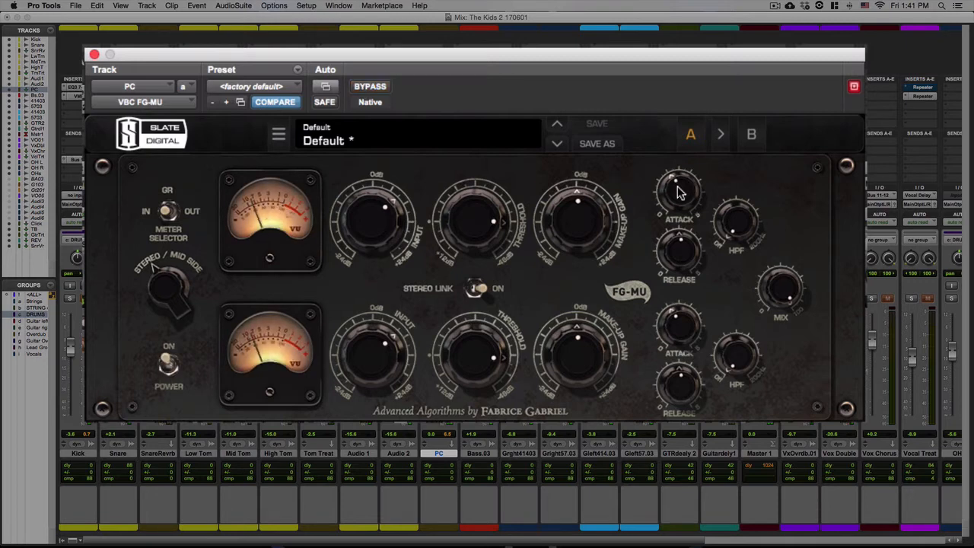
pyautogui.moveTo(679, 191)
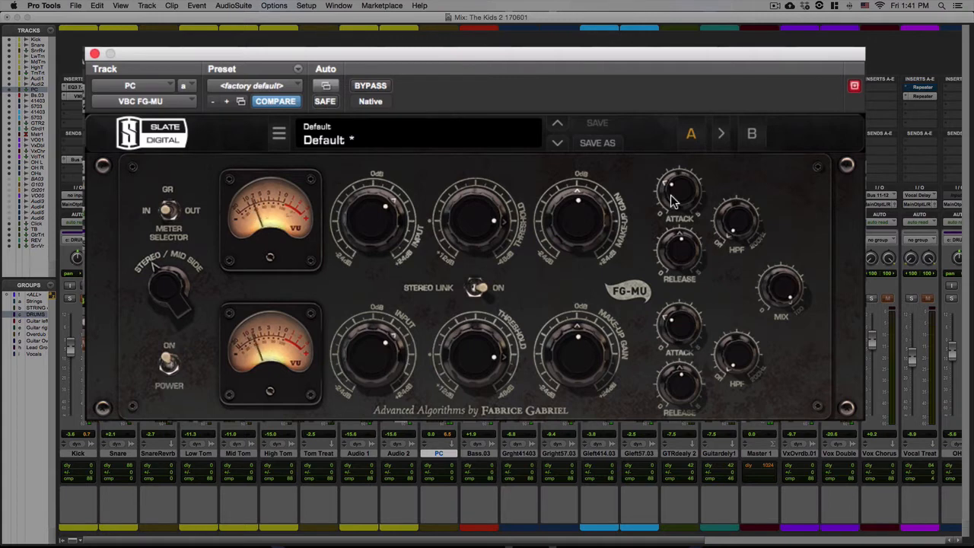
# Set the FG-MU release to 4.5, keeping the attack at 2.0.
pyautogui.moveTo(671, 196); pyautogui.dragTo(672, 178)
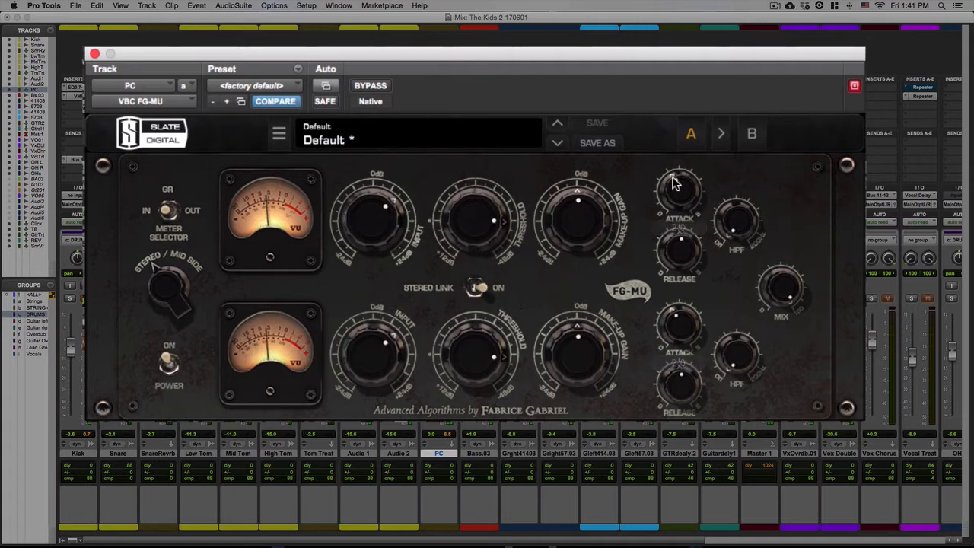
pyautogui.moveTo(689, 259); pyautogui.dragTo(688, 259)
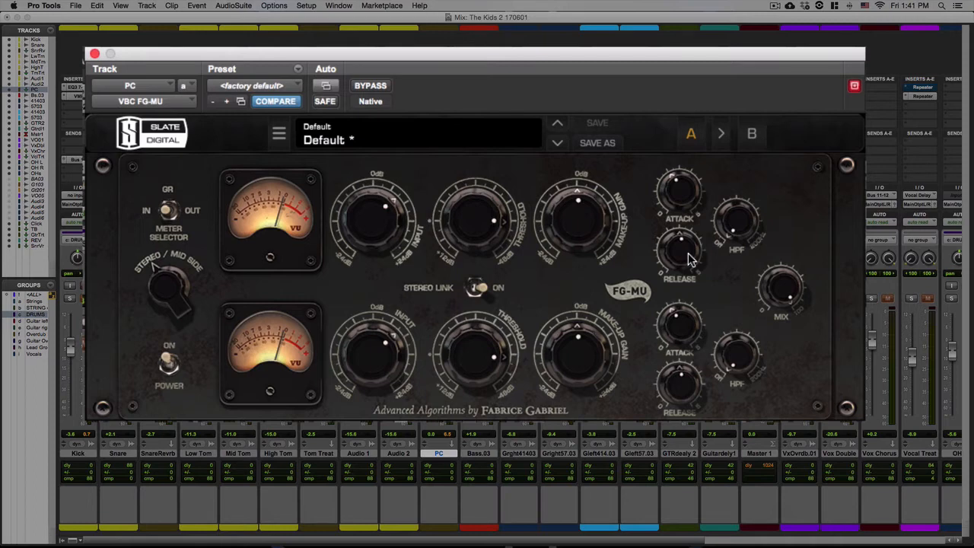
pyautogui.moveTo(690, 247)
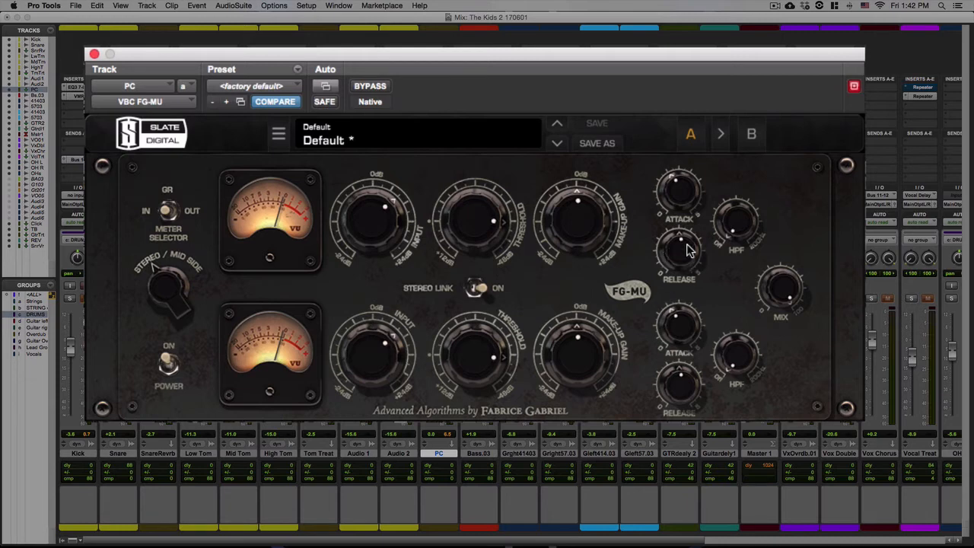
pyautogui.moveTo(679, 248); pyautogui.dragTo(702, 103)
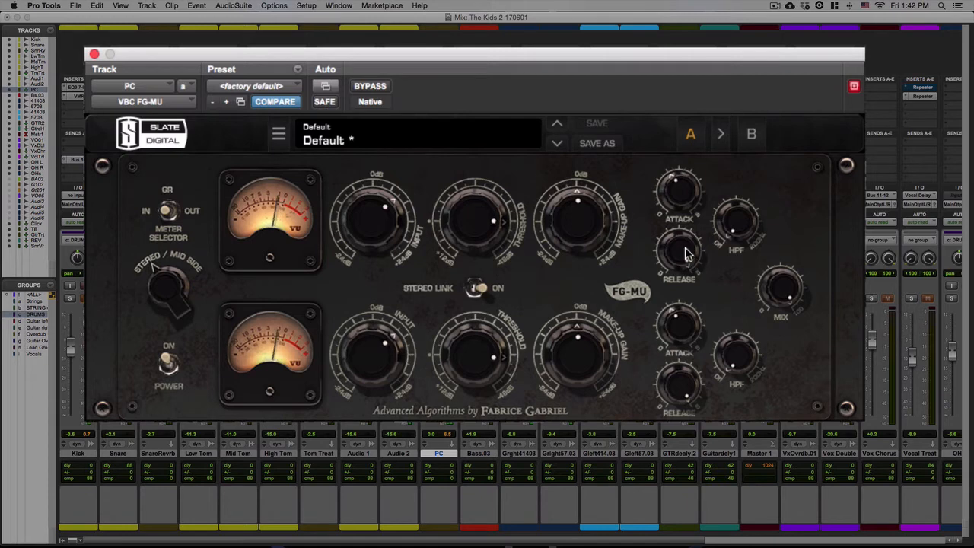
pyautogui.moveTo(691, 261); pyautogui.dragTo(654, 311)
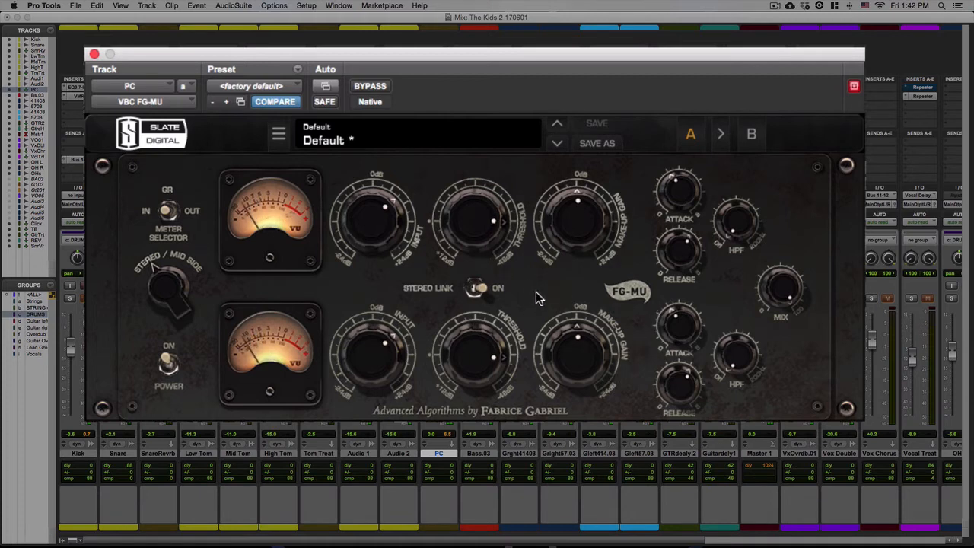
# Nudge the FG-MU input gain up, then settle it at 7.7 dB.
pyautogui.click(356, 232)
pyautogui.moveTo(357, 232); pyautogui.dragTo(358, 227)
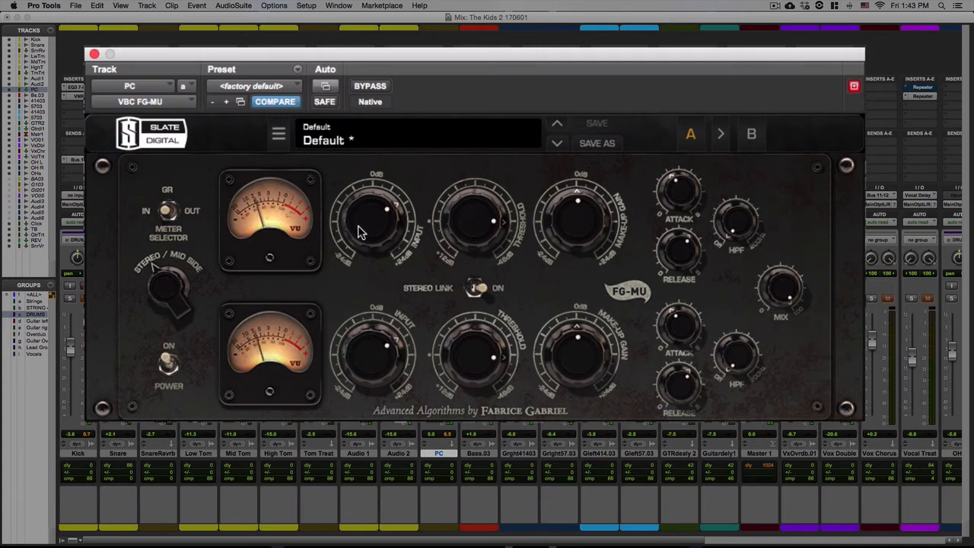
pyautogui.moveTo(361, 232); pyautogui.dragTo(357, 233)
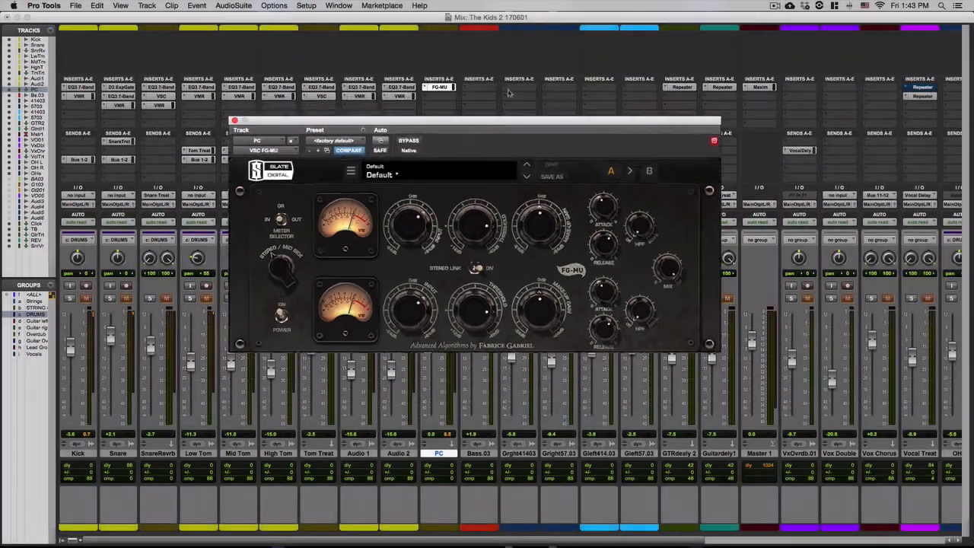
# Turn the FG-MU mix knob up from 0% to about 77%.
pyautogui.moveTo(498, 133); pyautogui.dragTo(703, 90)
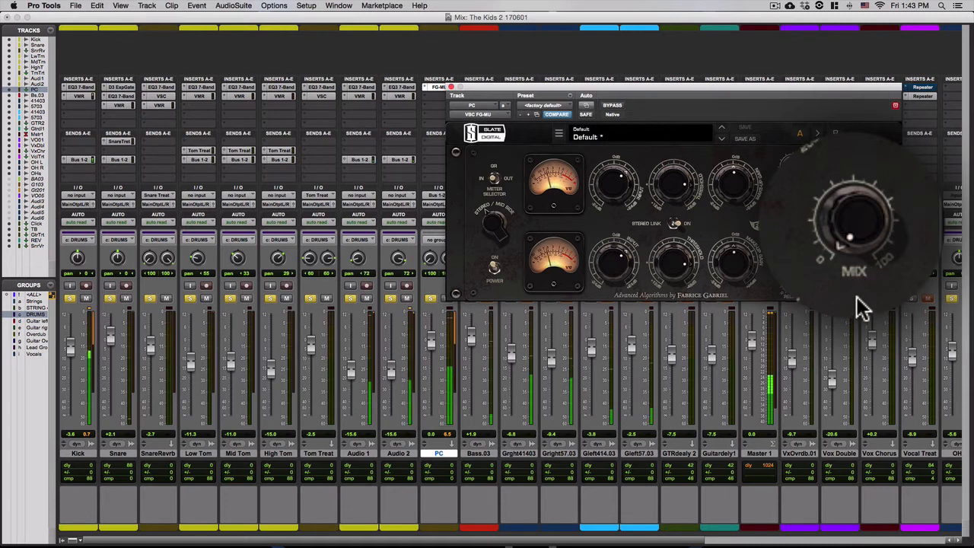
pyautogui.moveTo(854, 225); pyautogui.dragTo(855, 108)
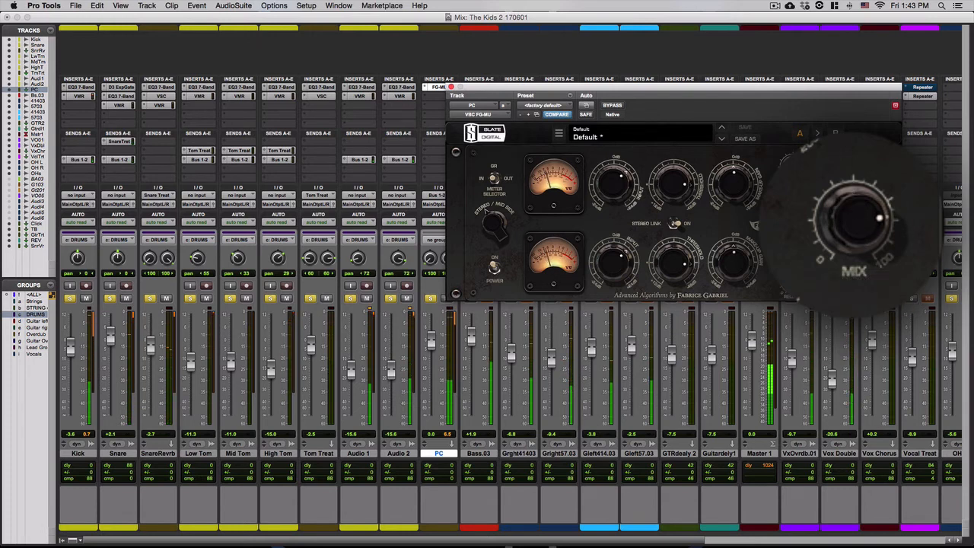
# Settle the FG-MU mix at 76%, then toggle bypass twice to compare dry and compressed drums.
pyautogui.moveTo(867, 218); pyautogui.dragTo(865, 206)
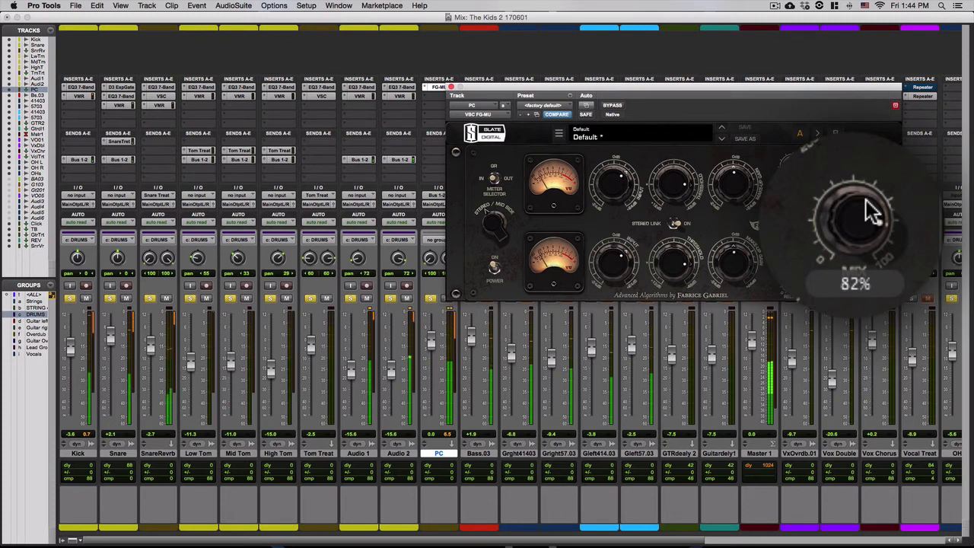
pyautogui.moveTo(867, 211)
pyautogui.mouseDown()
pyautogui.moveTo(869, 228)
pyautogui.moveTo(862, 222)
pyautogui.mouseUp()
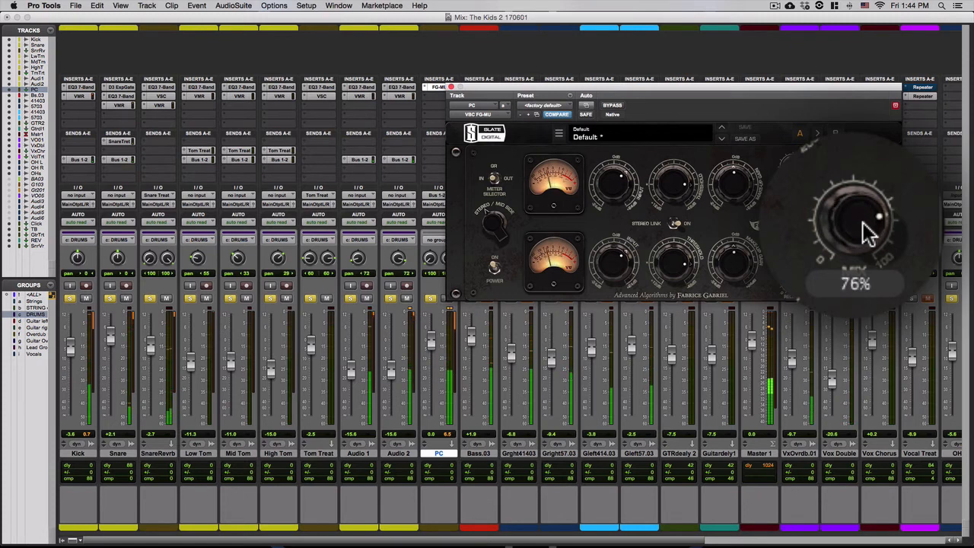
pyautogui.click(613, 105)
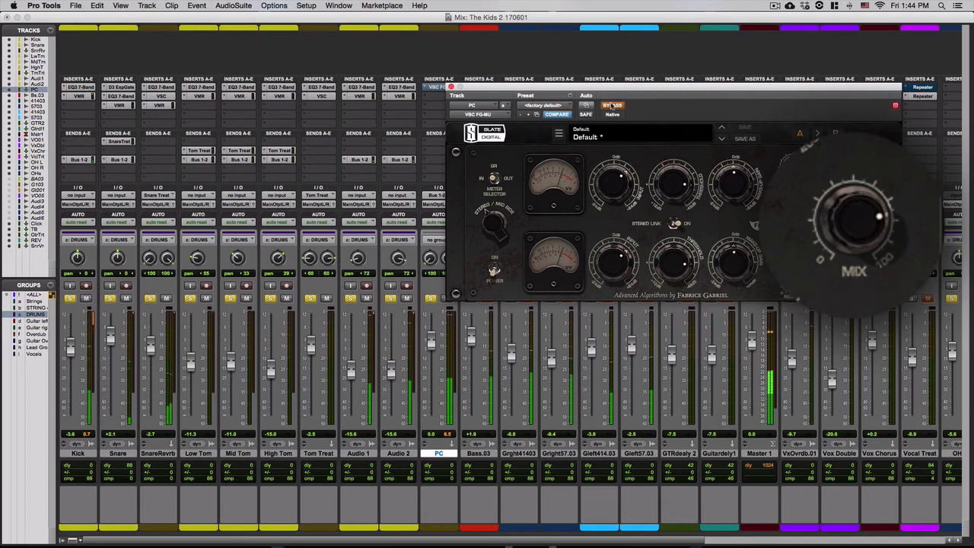
pyautogui.click(612, 105)
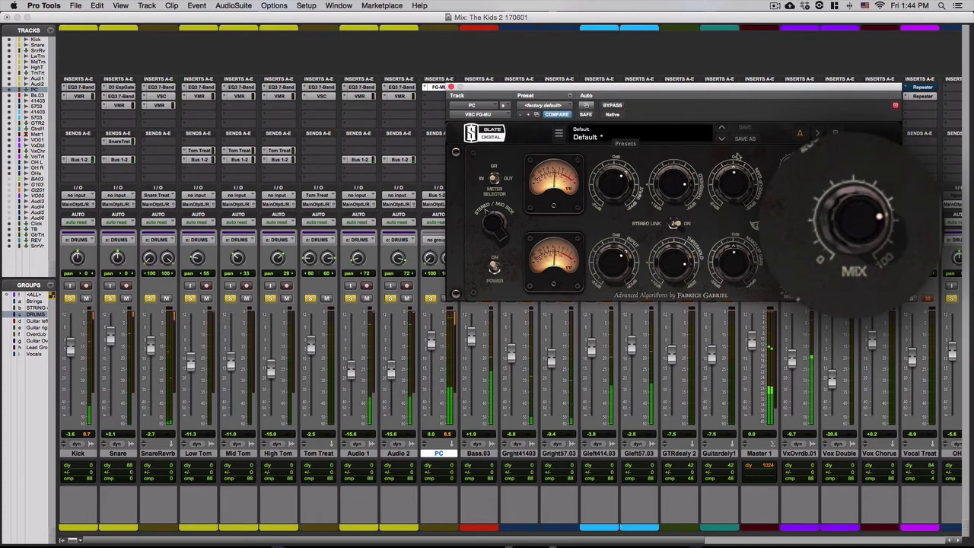
pyautogui.click(620, 107)
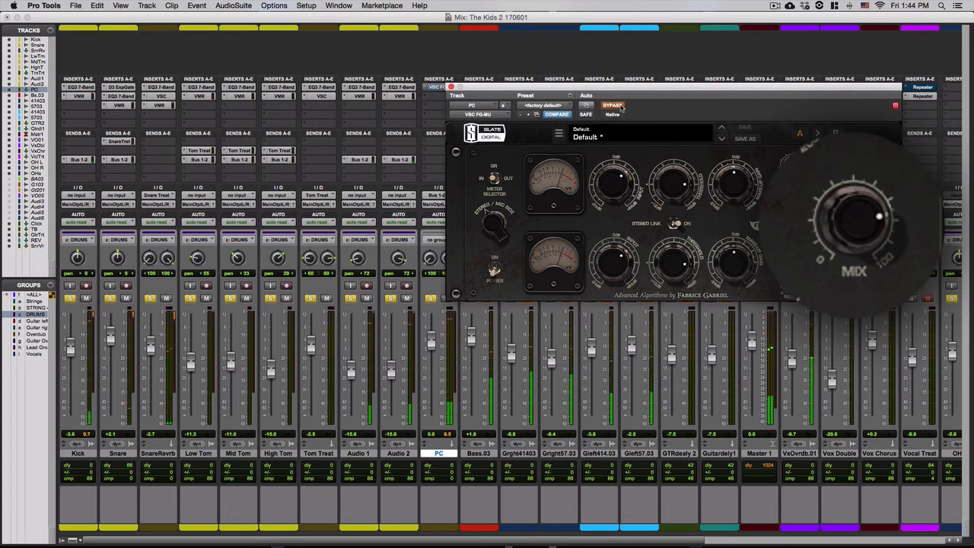
pyautogui.click(620, 106)
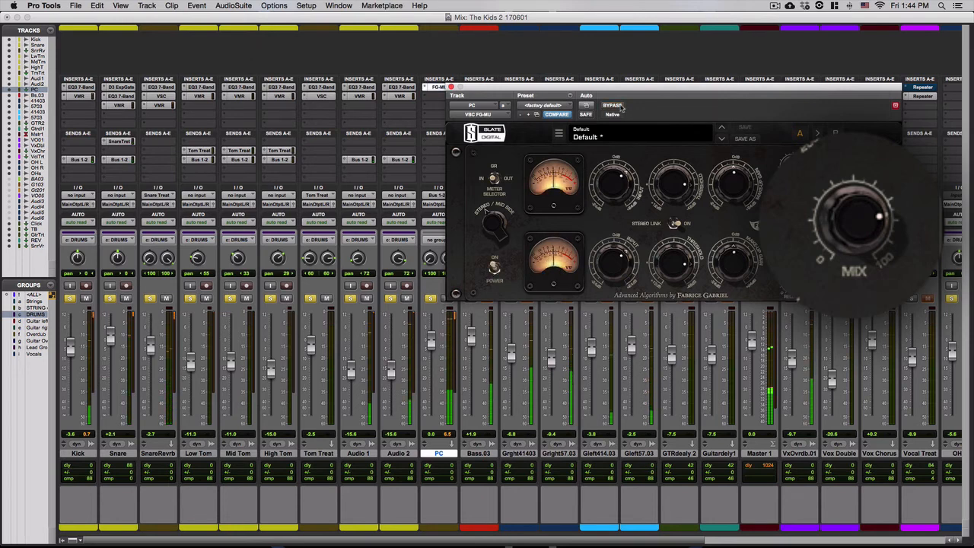